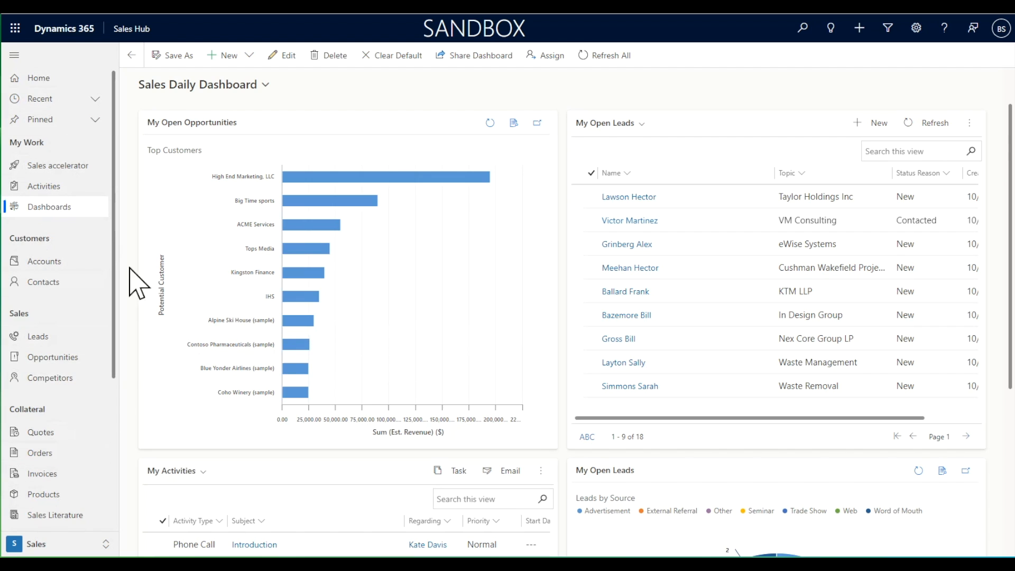
# Look over the Sales Daily Dashboard's opportunity, lead and activity lists and charts.
pyautogui.click(60, 208)
pyautogui.scroll(-5, 569, 385)
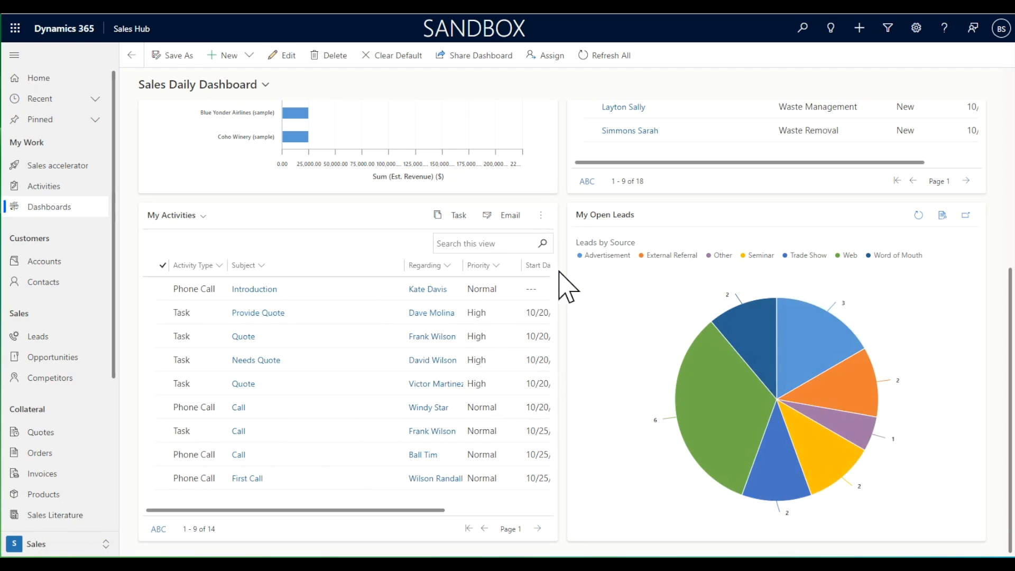
pyautogui.scroll(5, 564, 255)
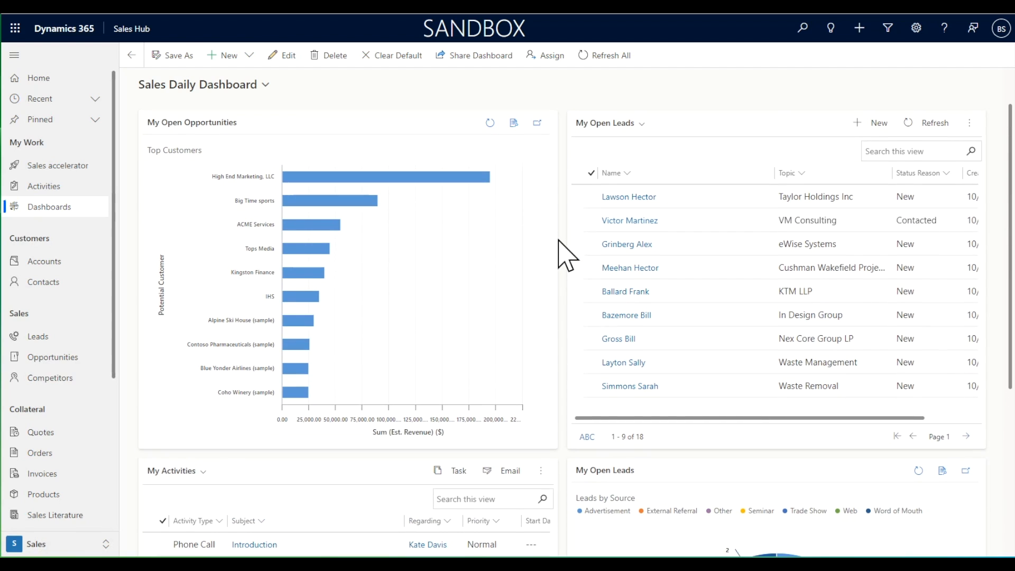
# Open the VM Consulting lead, review its details and Qualify stage, and qualify it into an opportunity.
pyautogui.click(629, 221)
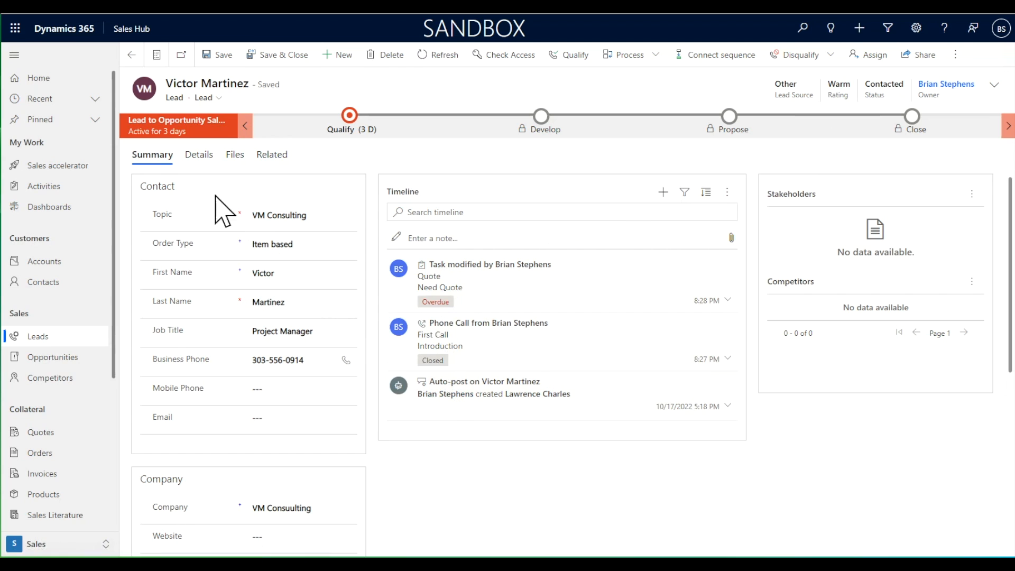
pyautogui.click(200, 159)
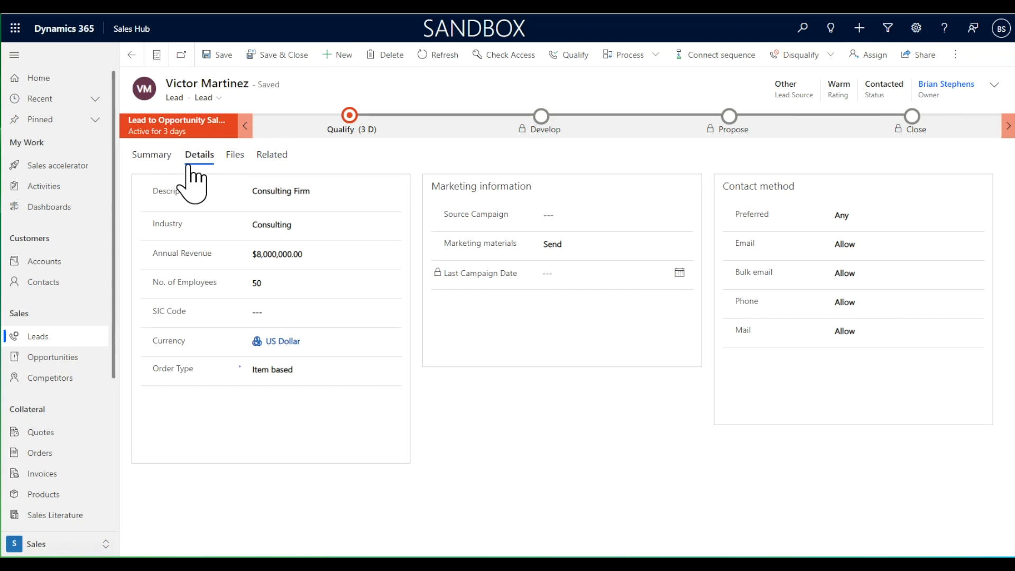
pyautogui.click(153, 159)
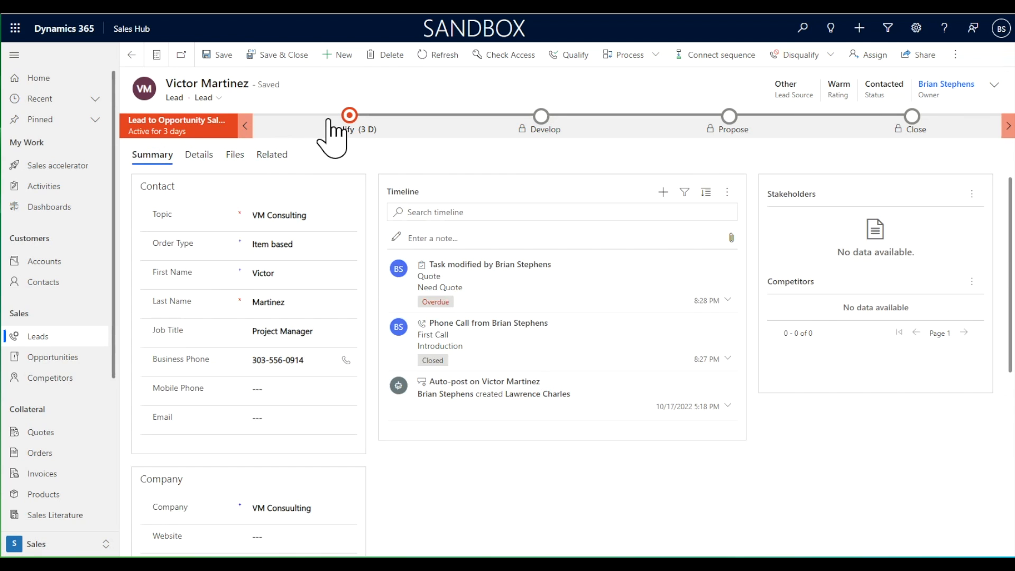
pyautogui.click(350, 121)
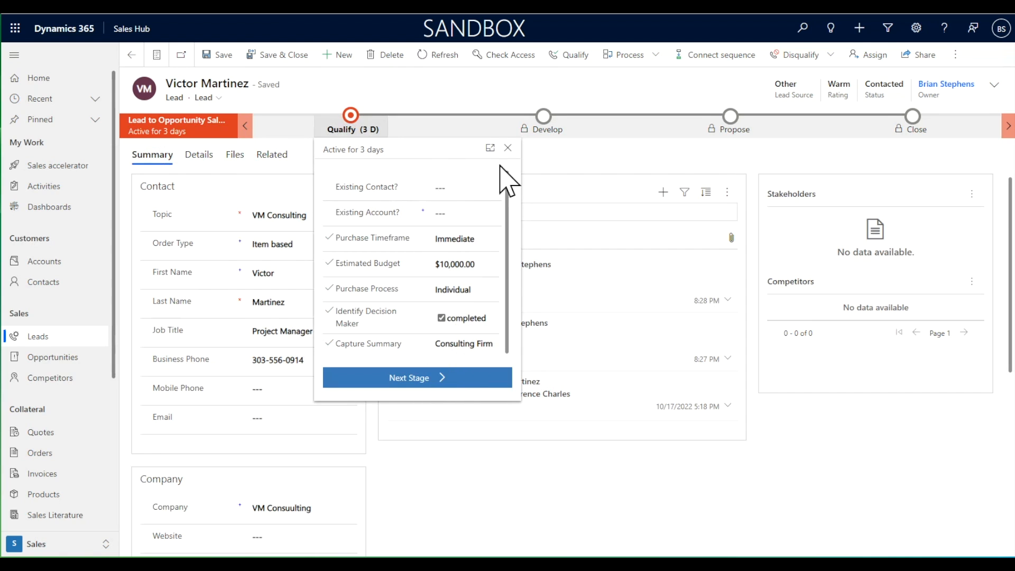
pyautogui.click(477, 106)
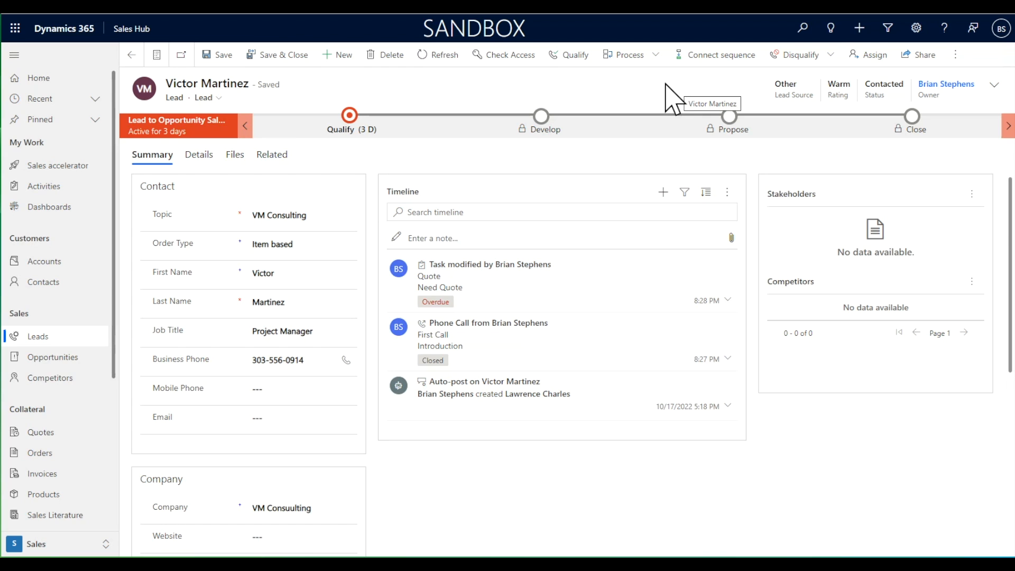
pyautogui.click(570, 55)
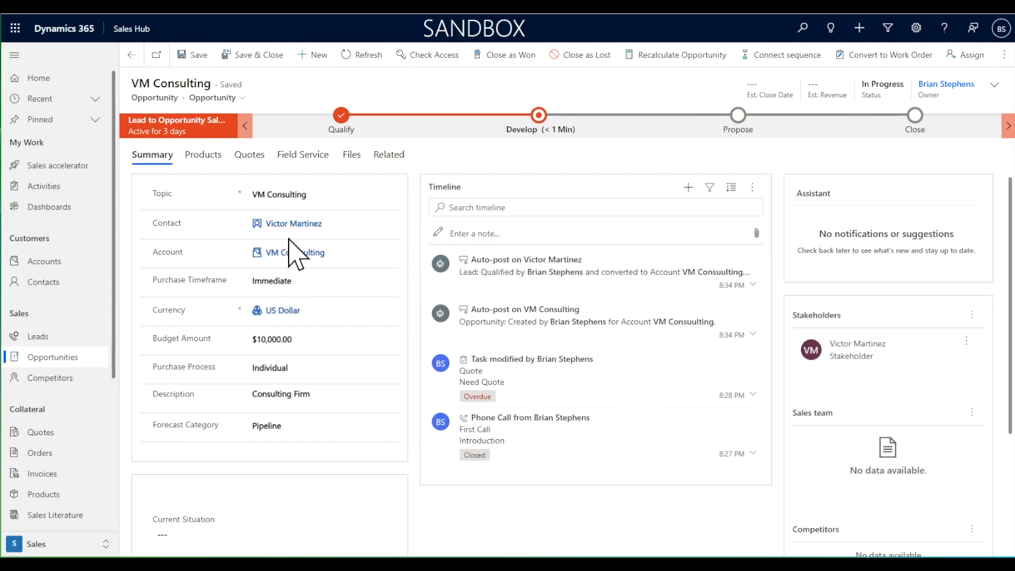
# Check the Develop and Propose stages of the VM Consulting opportunity and advance it to the Close stage.
pyautogui.moveTo(300, 248)
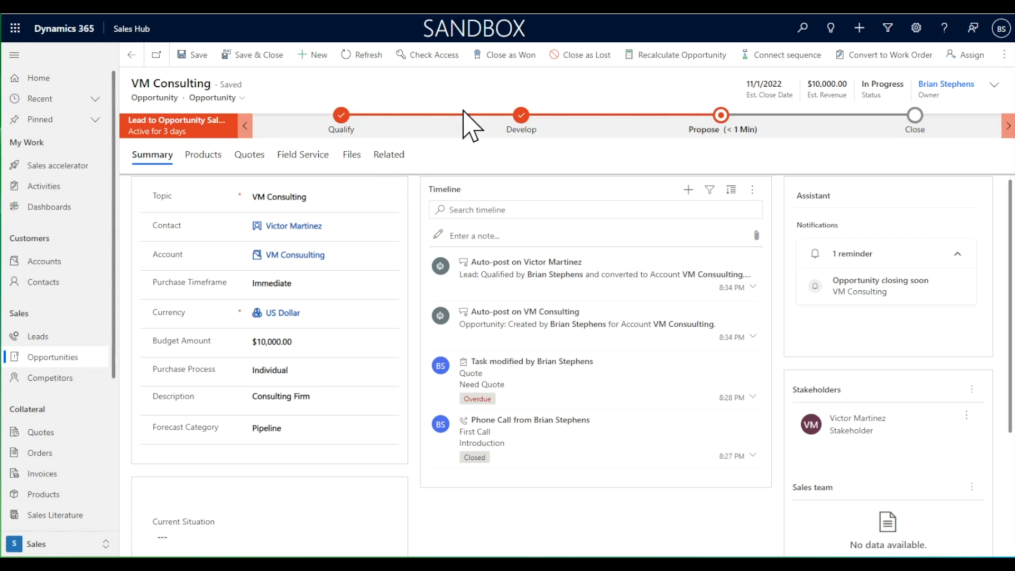
pyautogui.click(523, 117)
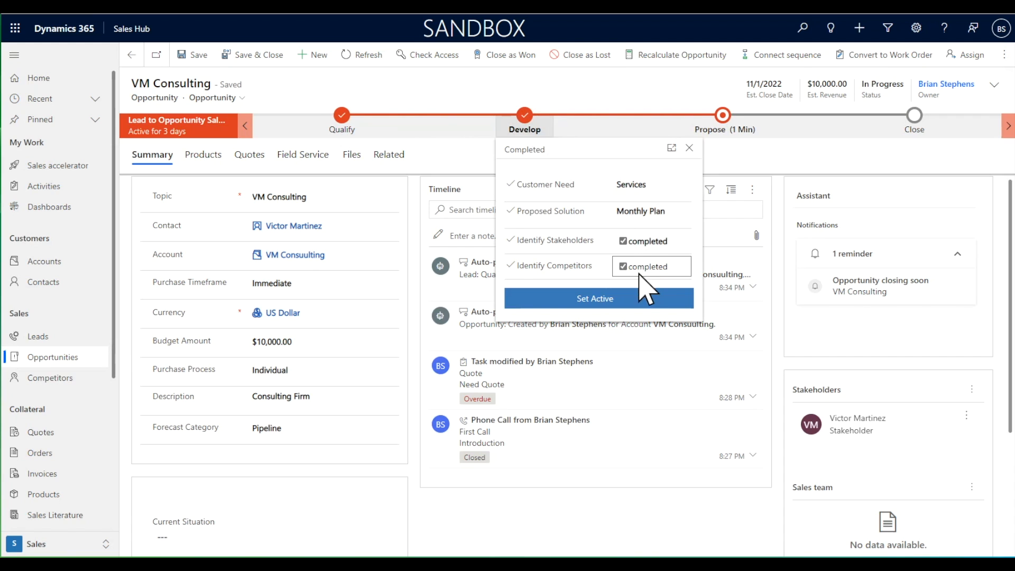
pyautogui.click(733, 126)
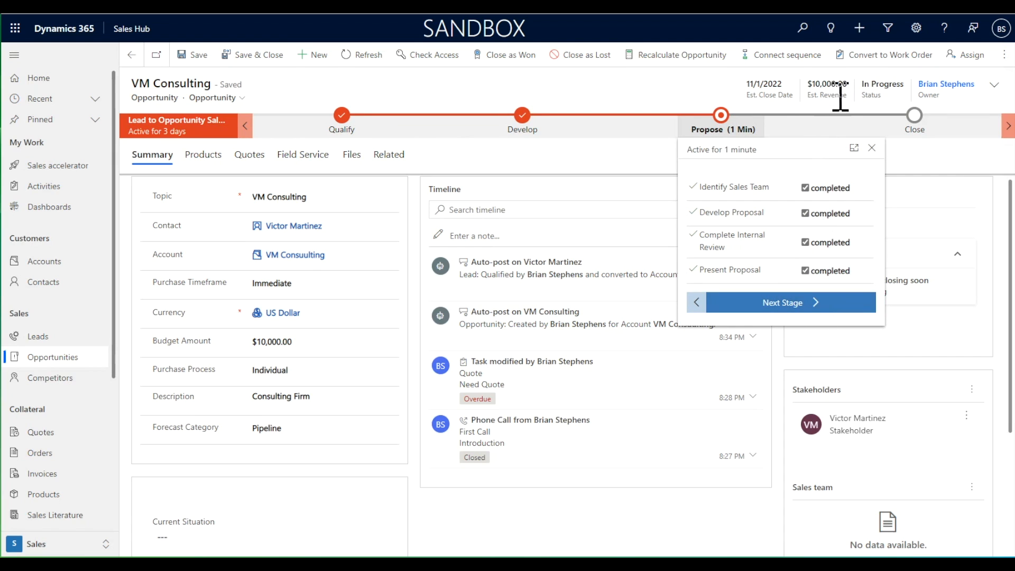
pyautogui.click(642, 107)
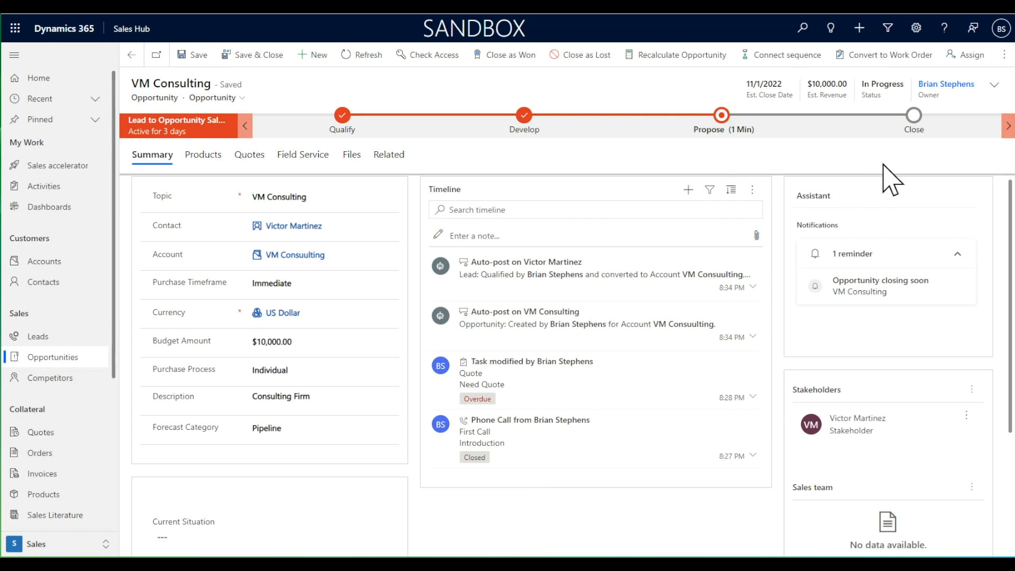
pyautogui.click(721, 115)
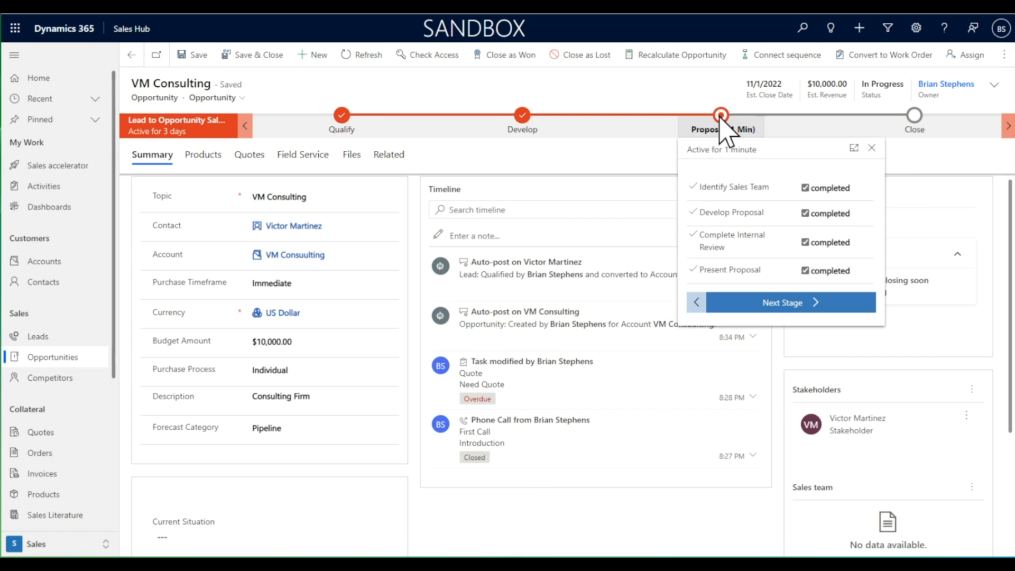
pyautogui.click(809, 301)
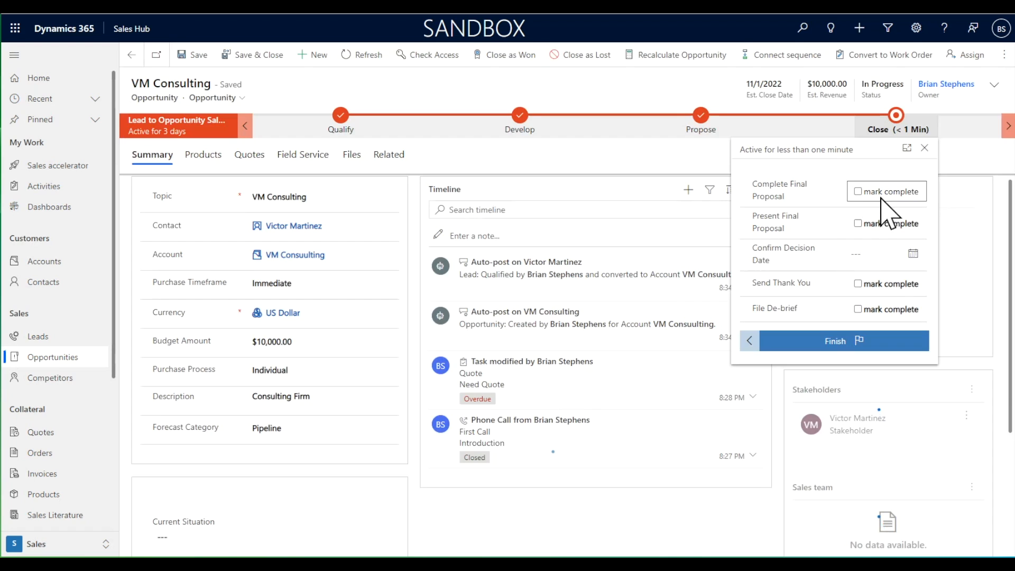
# Mark Complete Final Proposal, Present Final Proposal, Send Thank You and File De-brief as complete in the Close stage.
pyautogui.click(858, 191)
pyautogui.click(858, 223)
pyautogui.click(859, 284)
pyautogui.click(858, 310)
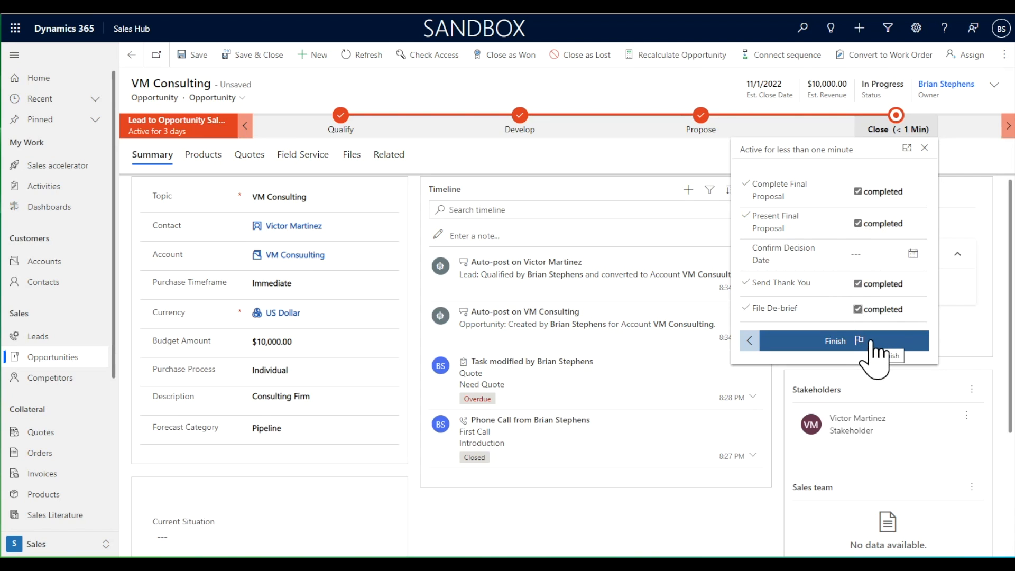
# Finish the sales process and close the VM Consulting opportunity as won.
pyautogui.click(852, 344)
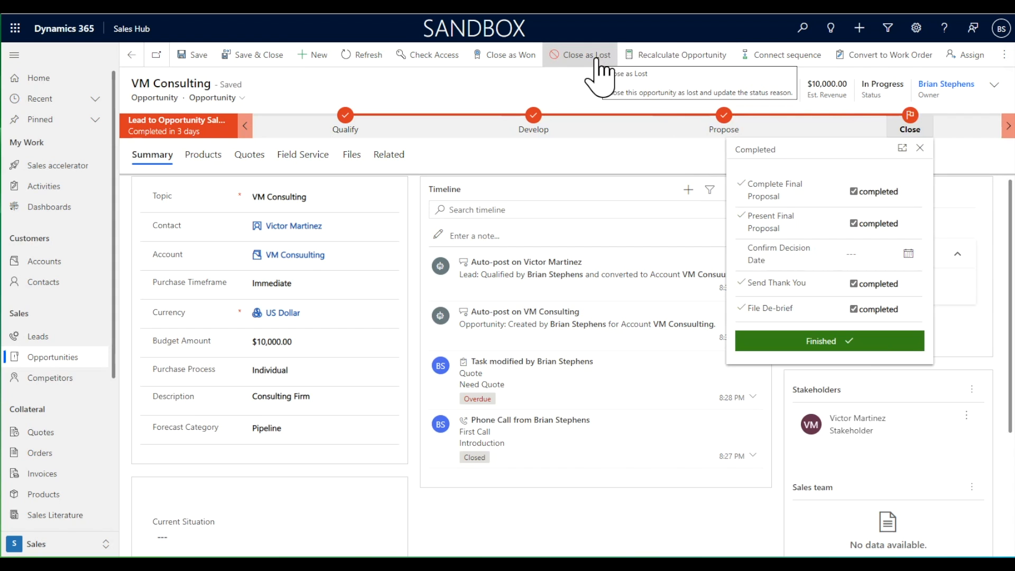
pyautogui.click(513, 56)
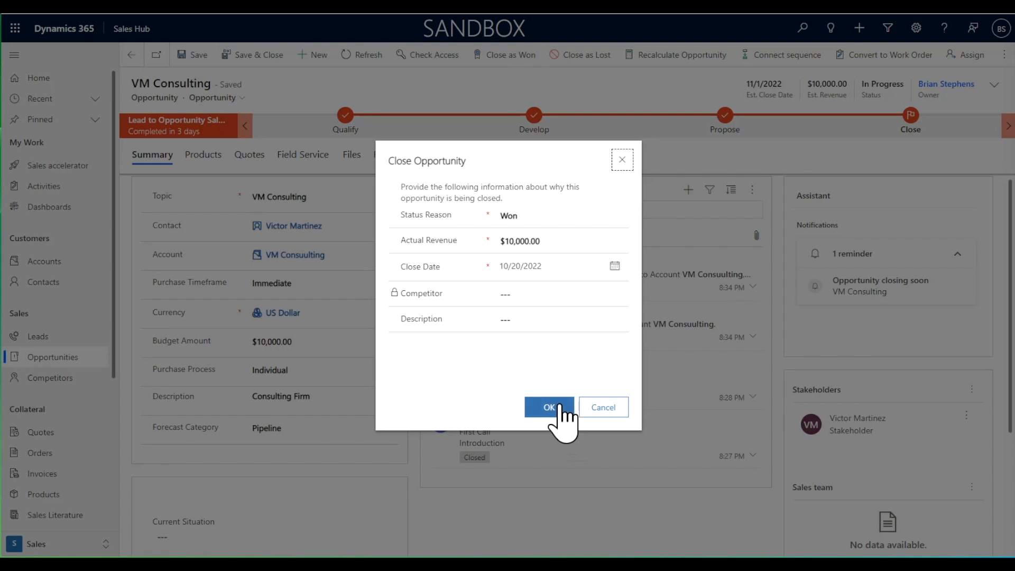
pyautogui.click(559, 405)
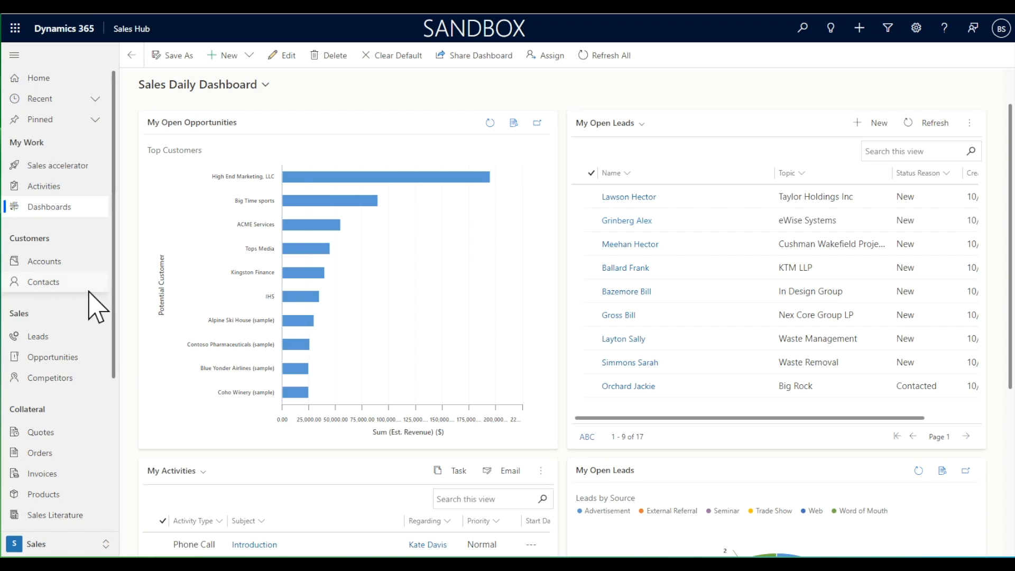
# From My Activities, open the contact regarding the "Discuss meeting options" phone call and close that phone call.
pyautogui.click(61, 186)
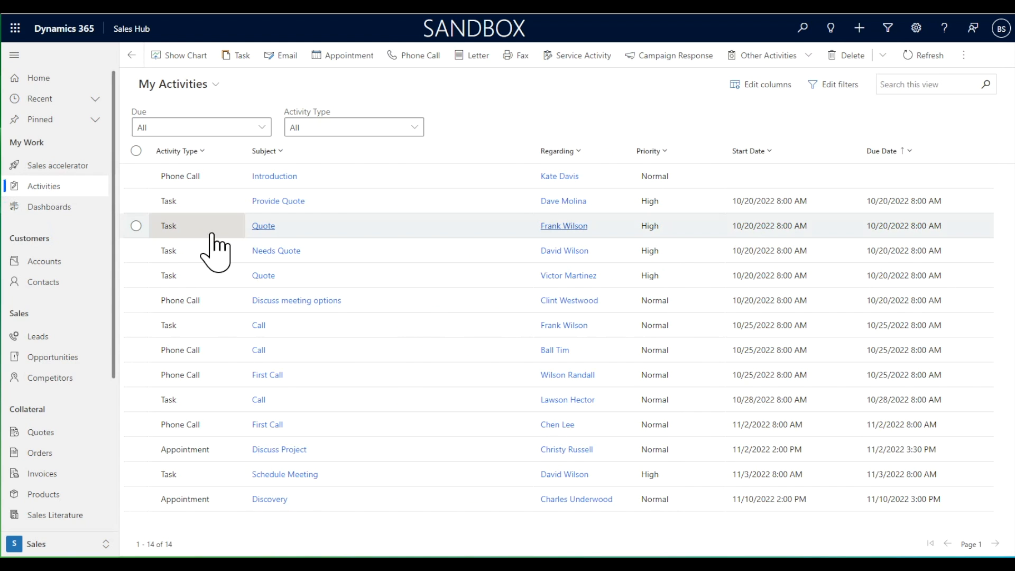
pyautogui.click(562, 303)
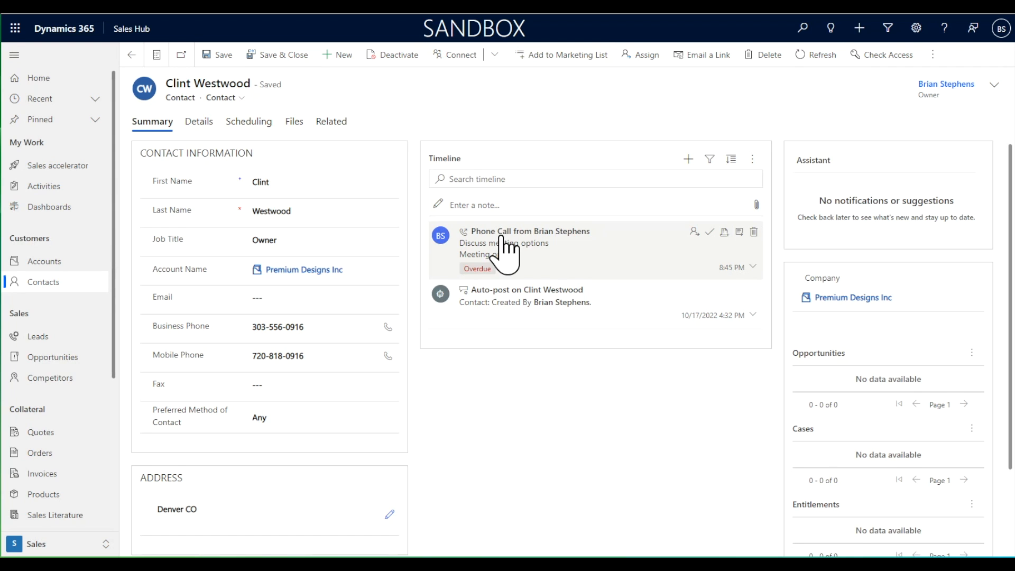
pyautogui.click(710, 232)
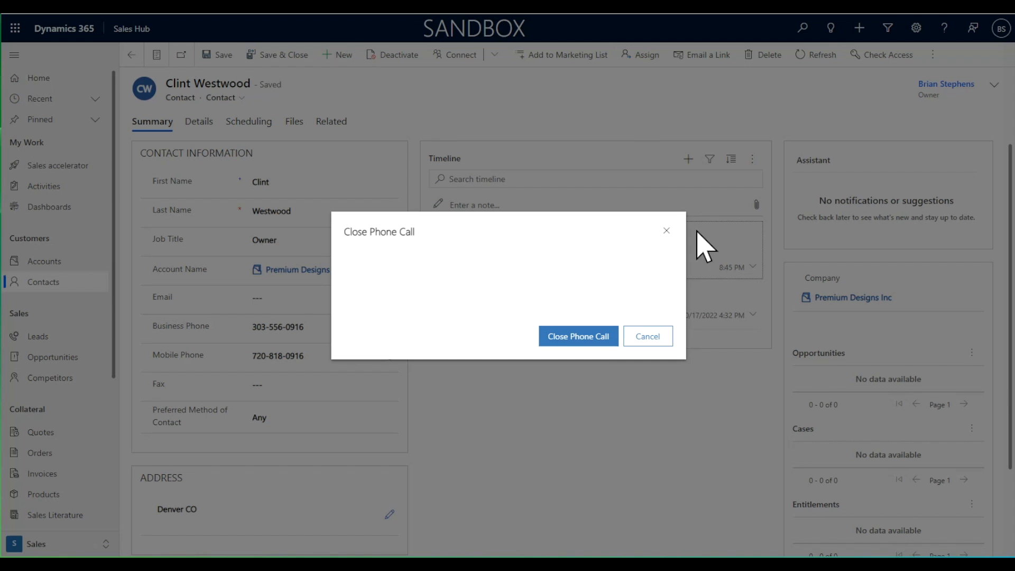
pyautogui.click(585, 343)
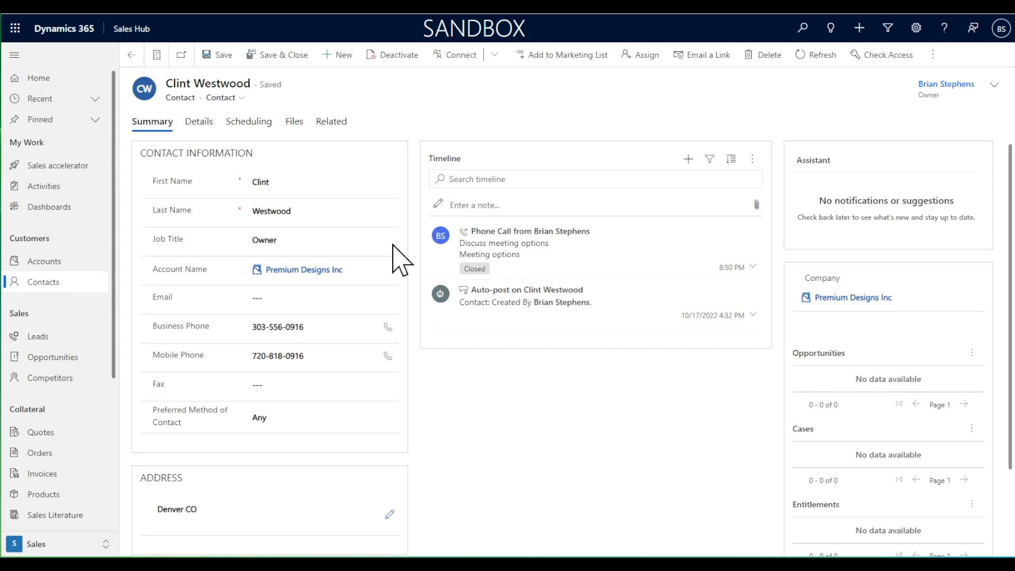
# Review the contact's personal and preference details, and save and close the record.
pyautogui.click(200, 122)
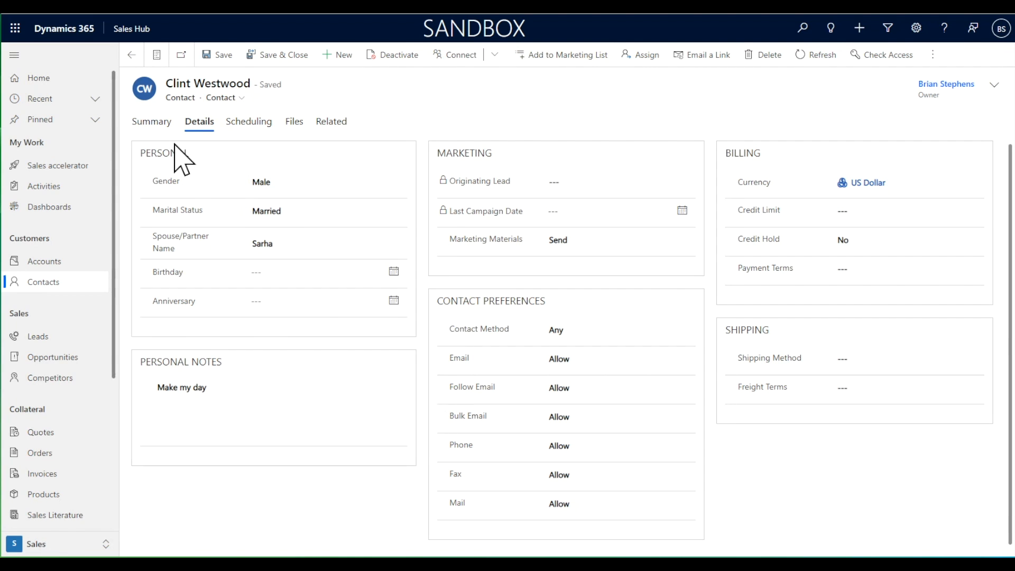
pyautogui.click(150, 122)
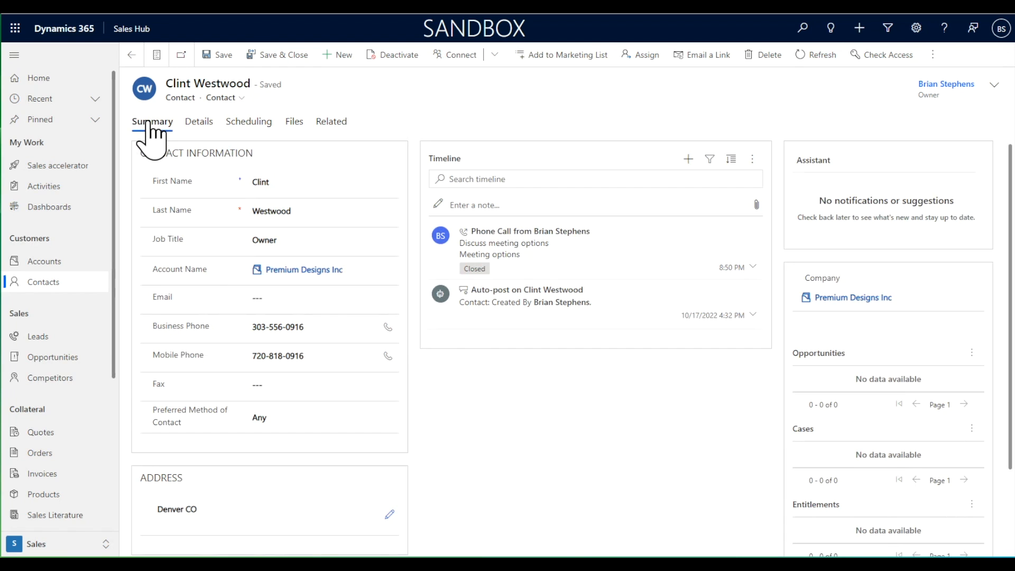
pyautogui.click(294, 57)
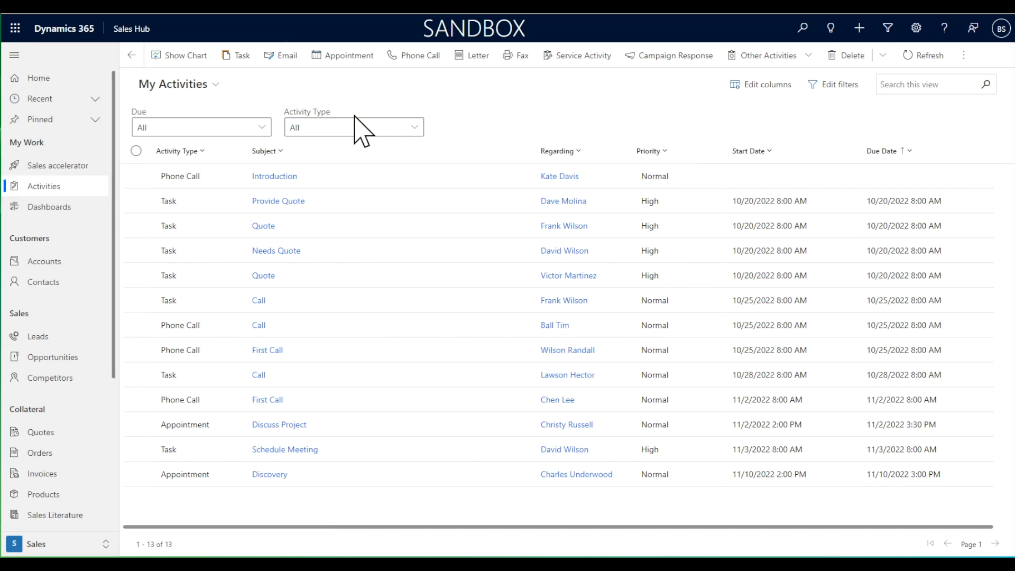
# Open the A1 Capital Group account, review its summary and details, and return to the active accounts list.
pyautogui.click(70, 270)
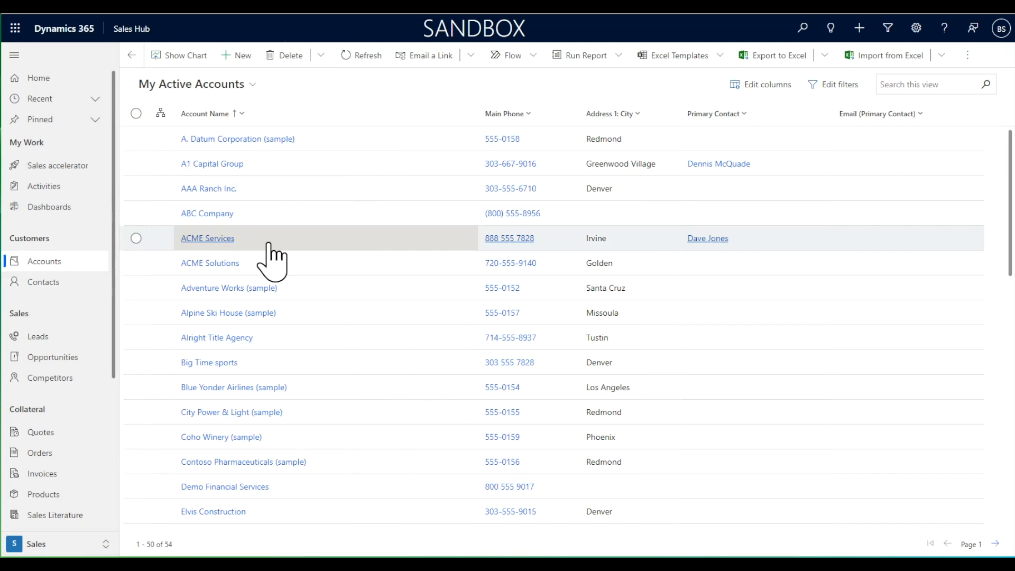
pyautogui.click(217, 167)
pyautogui.click(217, 163)
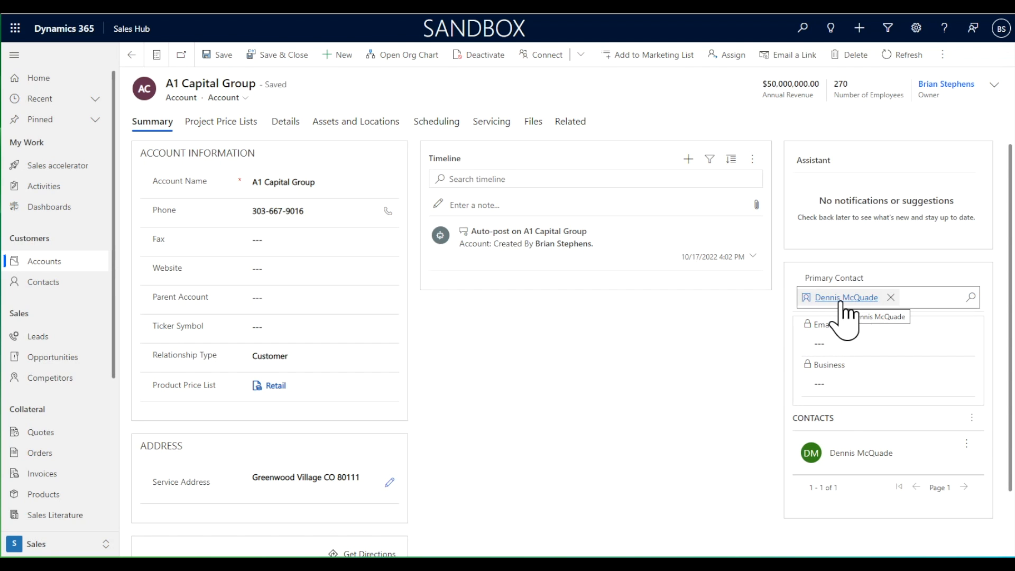
pyautogui.click(287, 123)
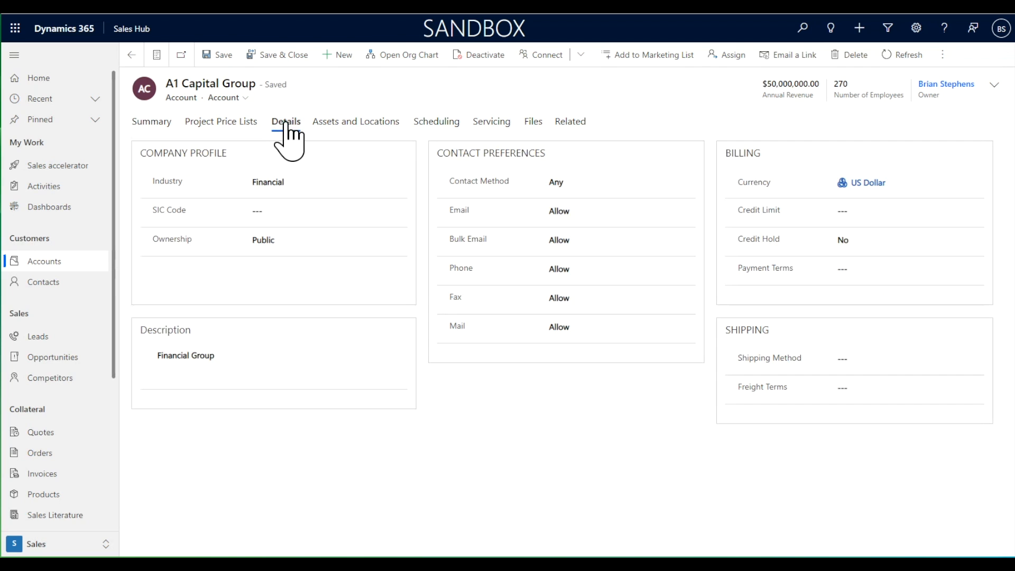
pyautogui.click(152, 124)
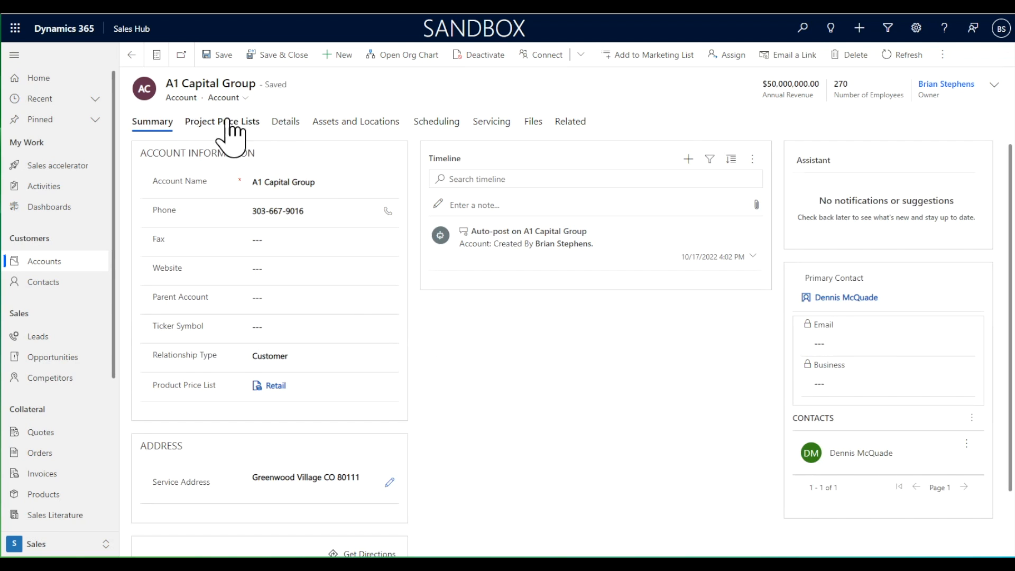
pyautogui.click(130, 55)
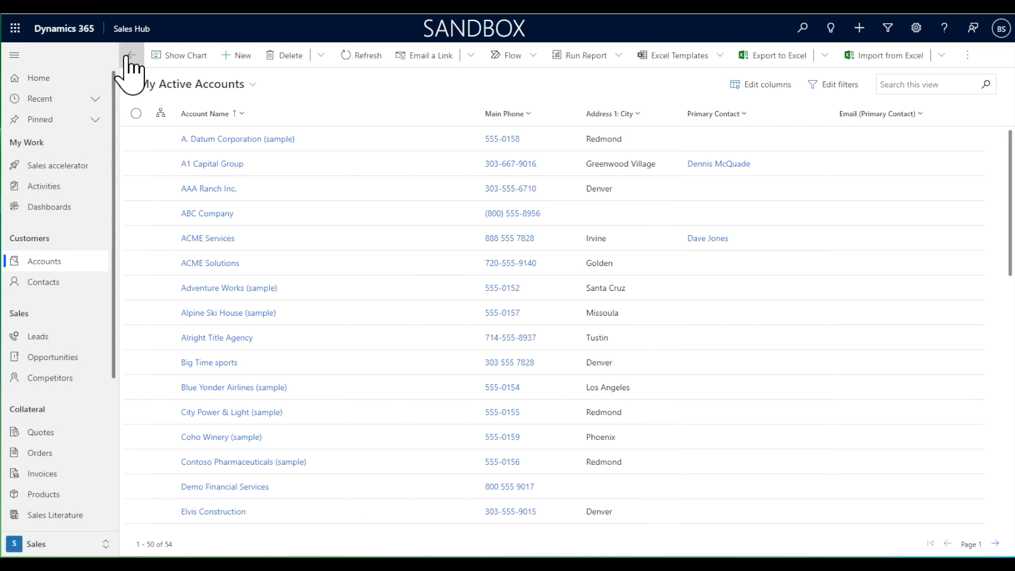